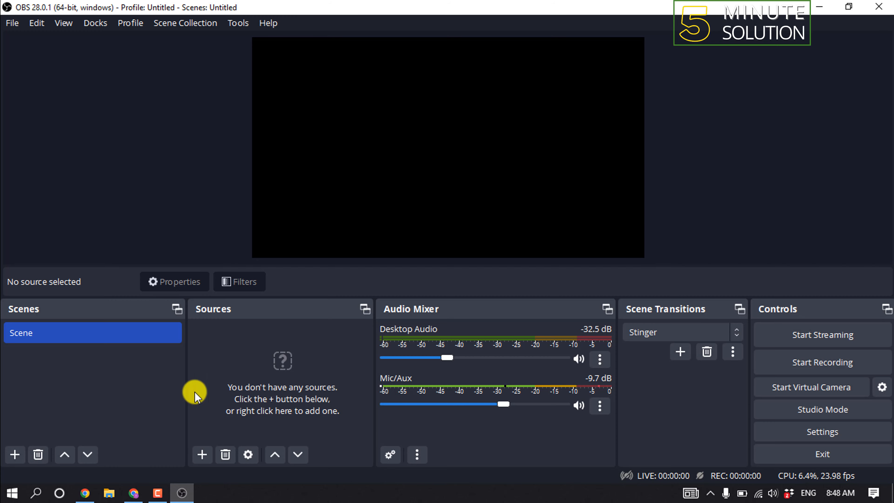
Switch to Restream in Chrome, open the setup for OBS and Zoom, and add a Twitch channel, authorizing Restream to access it.
{"action": "left_click", "coordinate": [133, 493]}
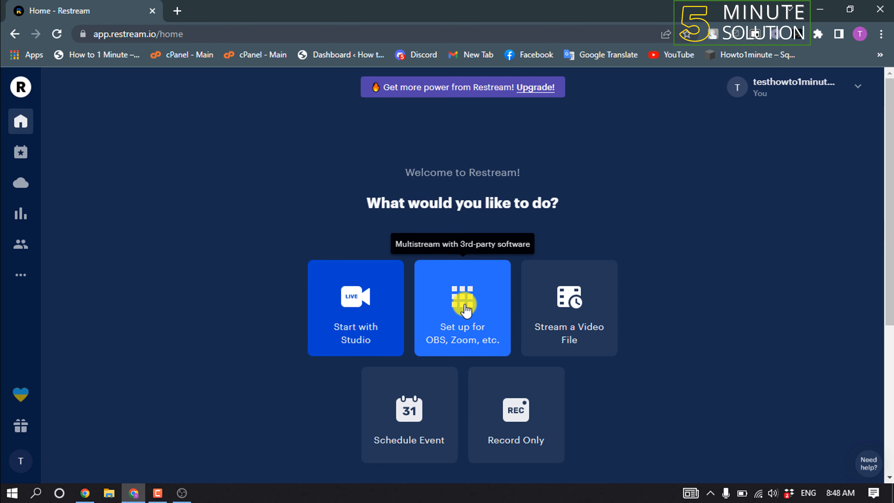
{"action": "left_click", "coordinate": [464, 312]}
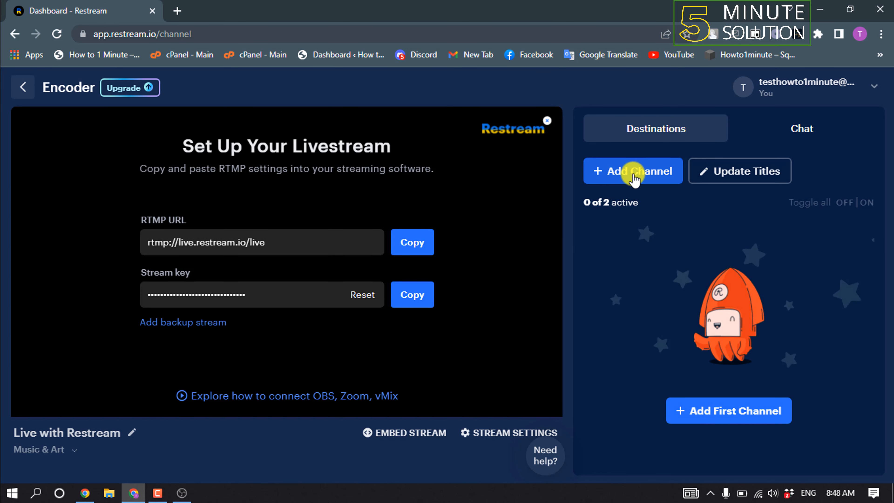
{"action": "left_click", "coordinate": [633, 179]}
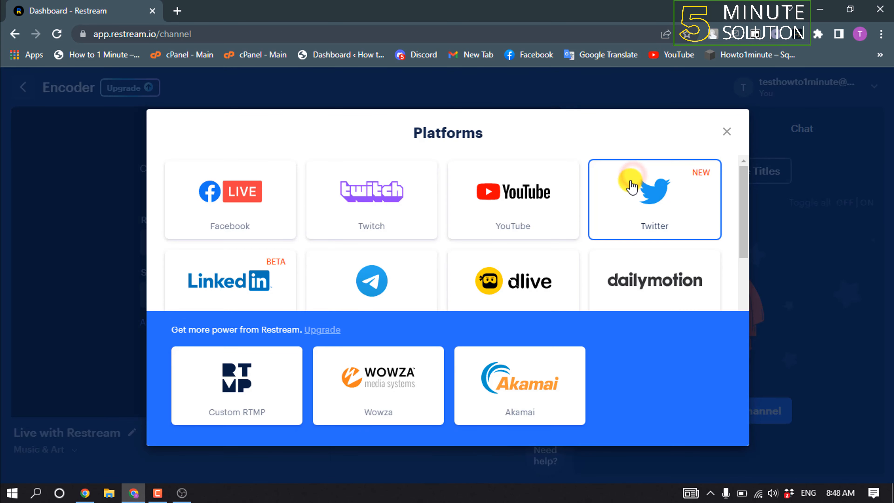
{"action": "left_click", "coordinate": [376, 213]}
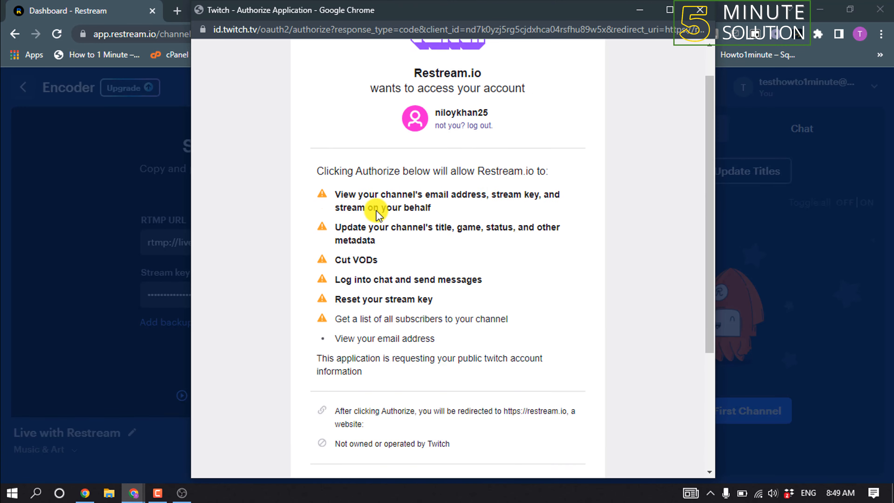
{"action": "scroll", "coordinate": [377, 213], "scroll_direction": "down", "scroll_amount": 5}
{"action": "scroll", "coordinate": [377, 213], "scroll_direction": "up", "scroll_amount": 5}
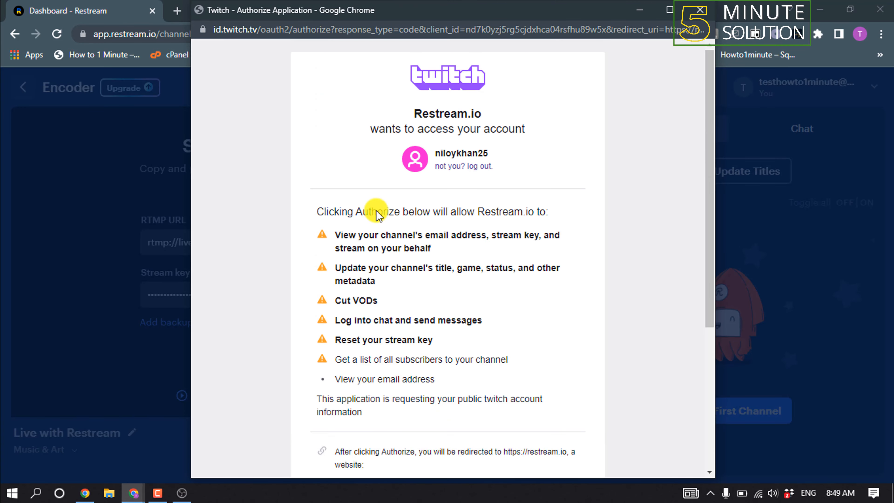
{"action": "scroll", "coordinate": [377, 212], "scroll_direction": "down", "scroll_amount": 5}
{"action": "scroll", "coordinate": [446, 224], "scroll_direction": "up", "scroll_amount": 5}
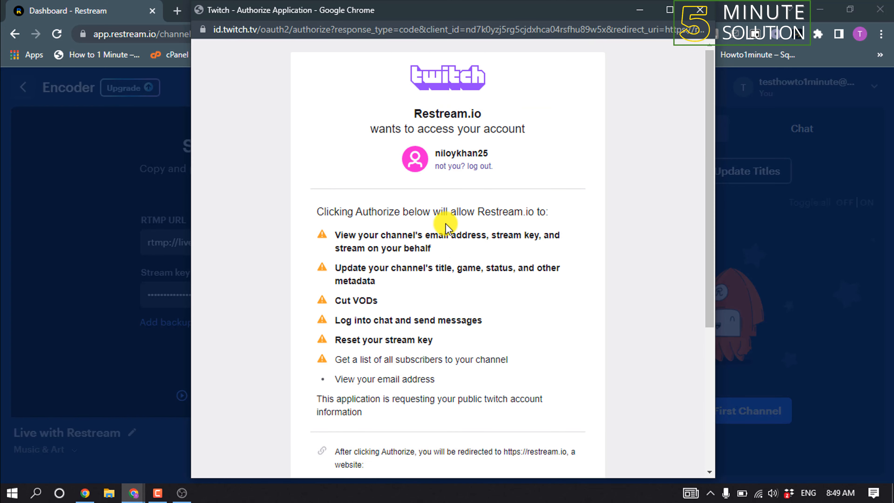
{"action": "scroll", "coordinate": [472, 201], "scroll_direction": "down", "scroll_amount": 5}
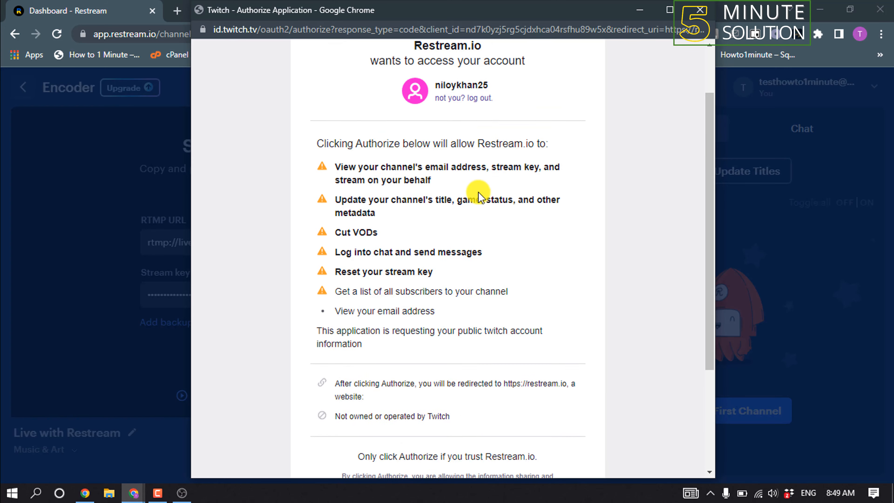
{"action": "left_click", "coordinate": [426, 409]}
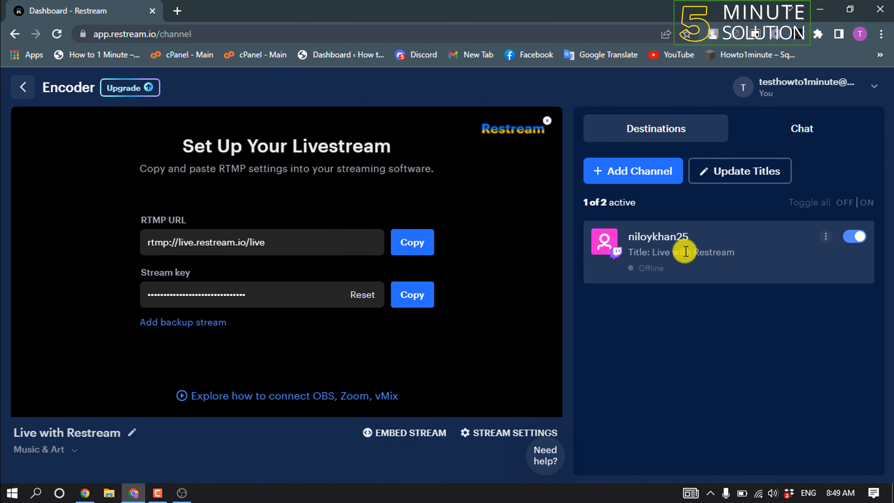
Add a YouTube channel as a destination with the Google account, allow Restream access, and dismiss the YouTube activation notice.
{"action": "left_click", "coordinate": [636, 176]}
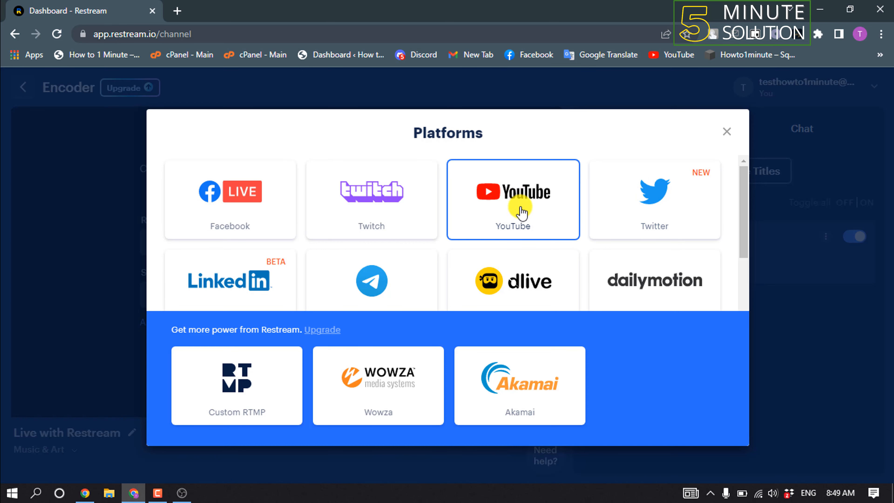
{"action": "left_click", "coordinate": [515, 204]}
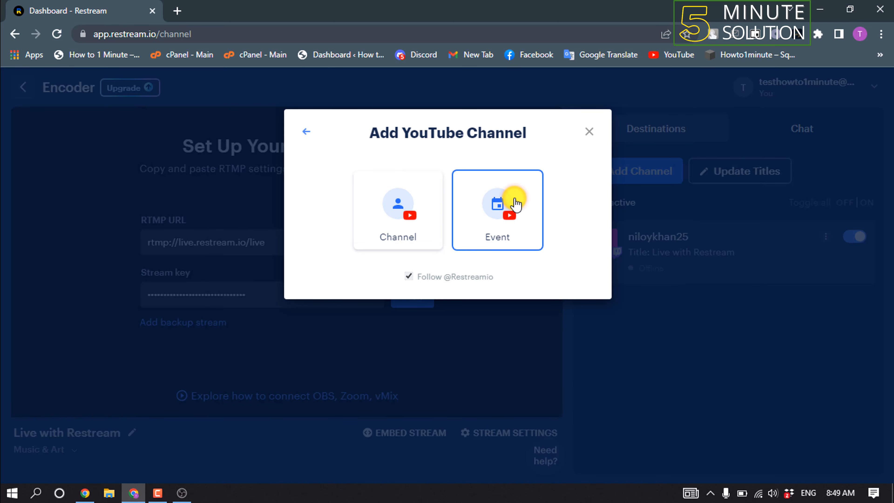
{"action": "left_click", "coordinate": [400, 216]}
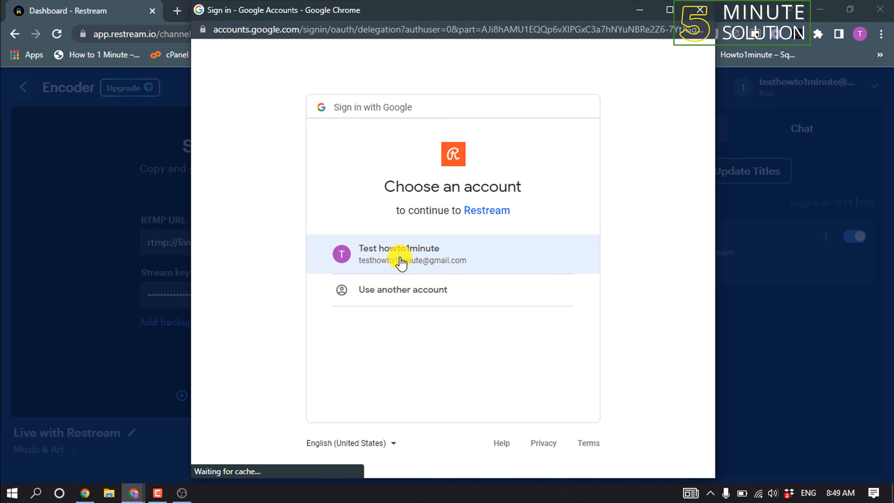
{"action": "left_click", "coordinate": [401, 258]}
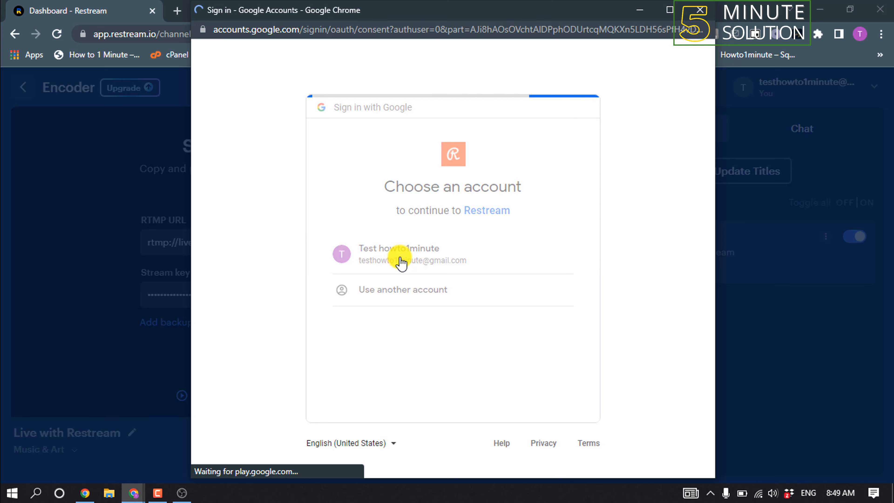
{"action": "scroll", "coordinate": [416, 317], "scroll_direction": "down", "scroll_amount": 6}
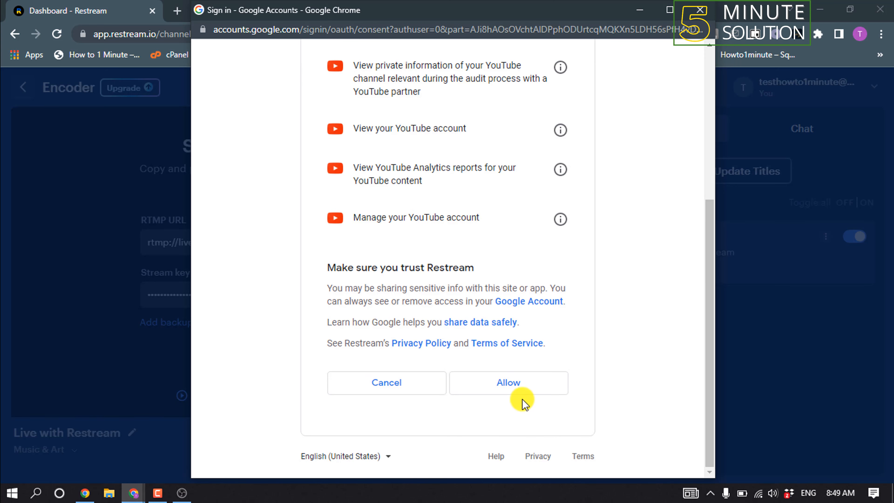
{"action": "scroll", "coordinate": [521, 396], "scroll_direction": "up", "scroll_amount": 1}
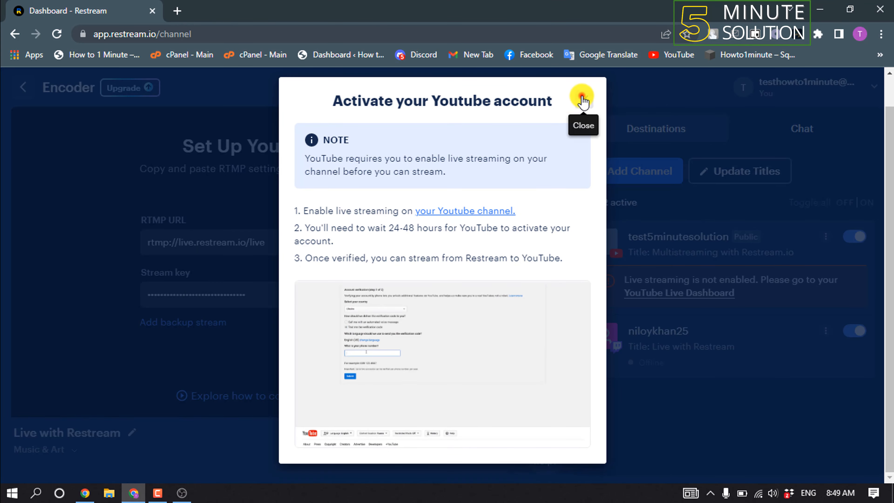
{"action": "left_click", "coordinate": [582, 96]}
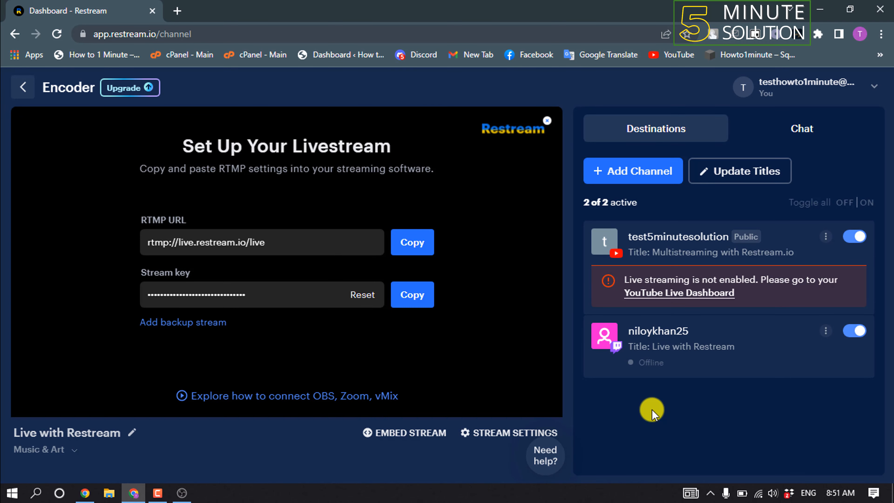
Switch to OBS and set the streaming service to Restream.io in the stream settings.
{"action": "left_click", "coordinate": [186, 493]}
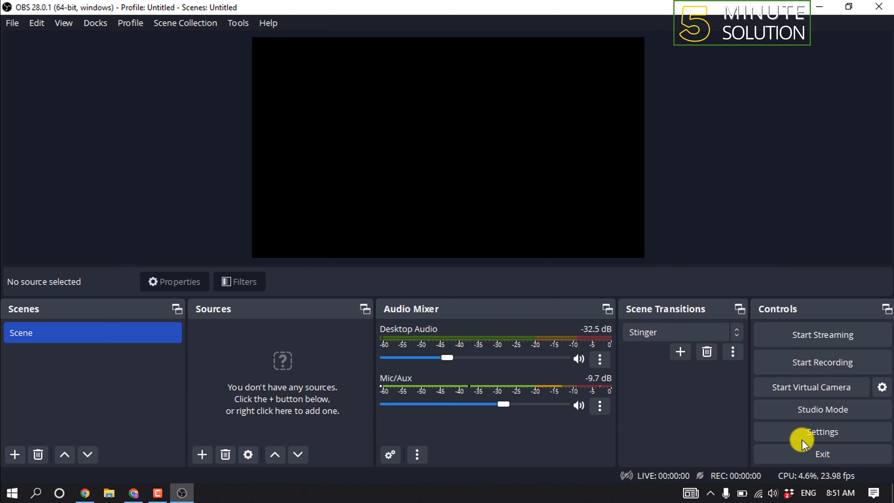
{"action": "left_click", "coordinate": [831, 436]}
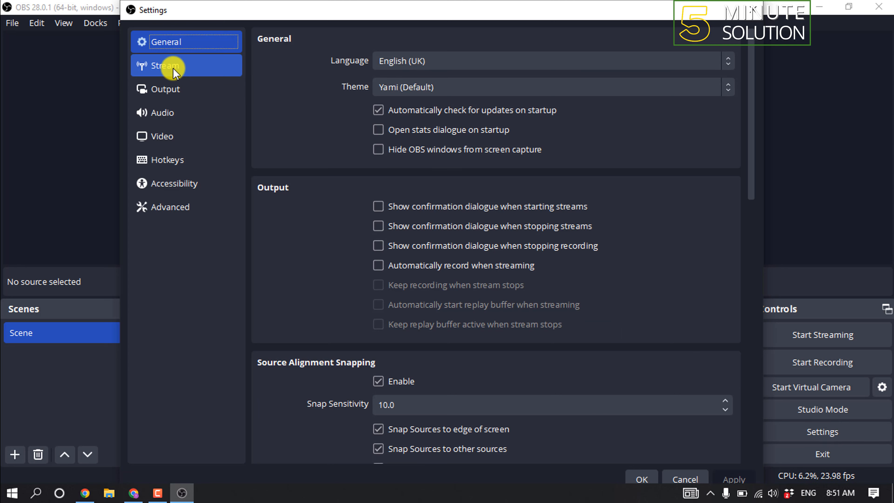
{"action": "left_click", "coordinate": [173, 69]}
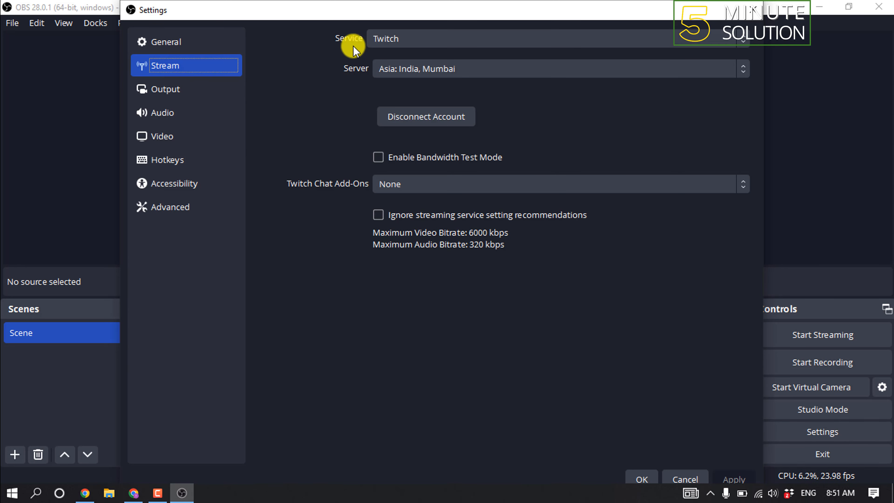
{"action": "left_click", "coordinate": [393, 38]}
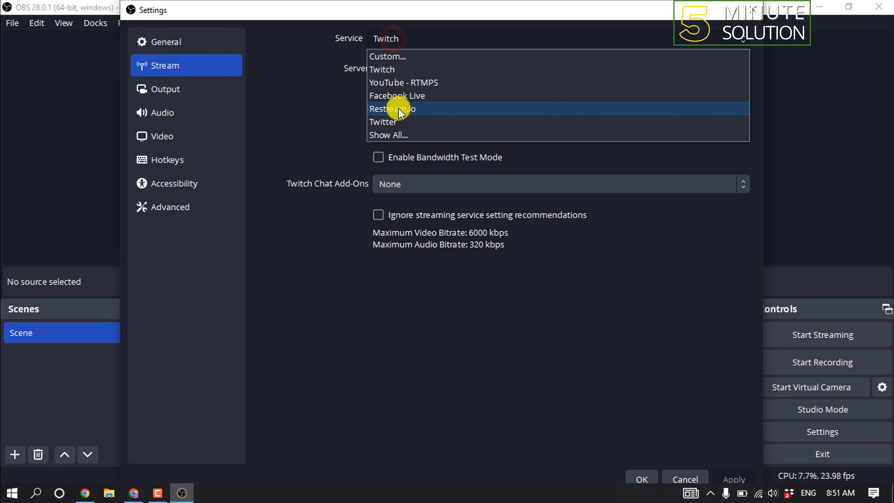
{"action": "left_click", "coordinate": [414, 109]}
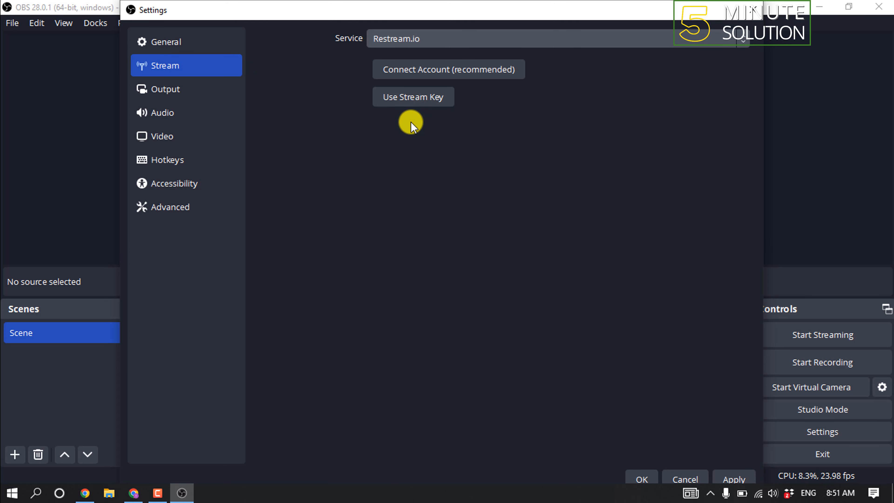
Connect the Restream account by logging in and allowing OBS Studio to use it, and save the stream settings.
{"action": "left_click", "coordinate": [417, 78]}
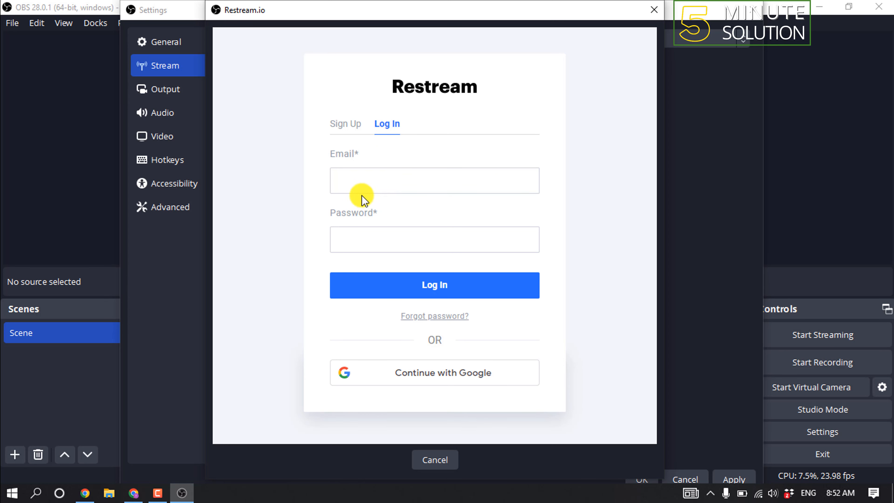
{"action": "left_click", "coordinate": [419, 289]}
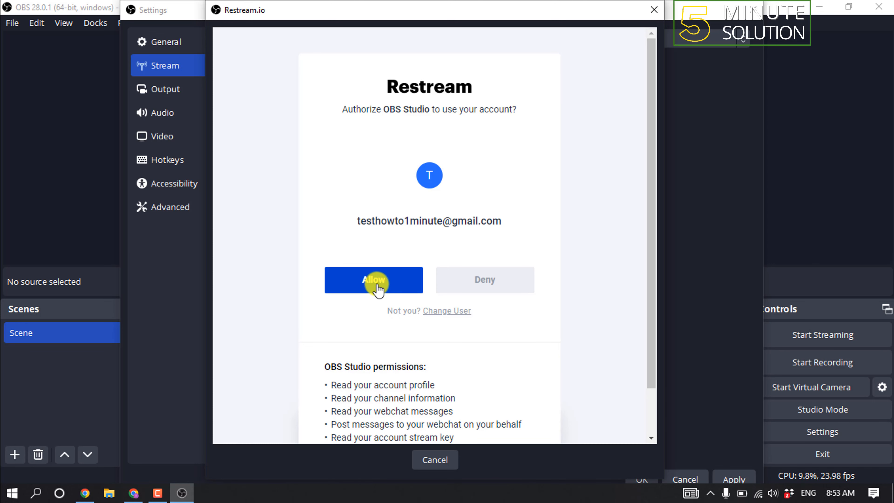
{"action": "left_click", "coordinate": [376, 287]}
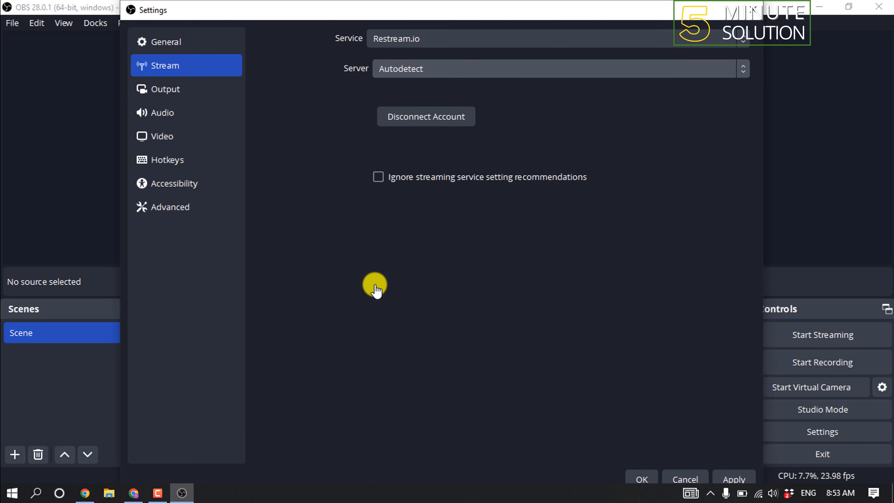
{"action": "left_click", "coordinate": [736, 481]}
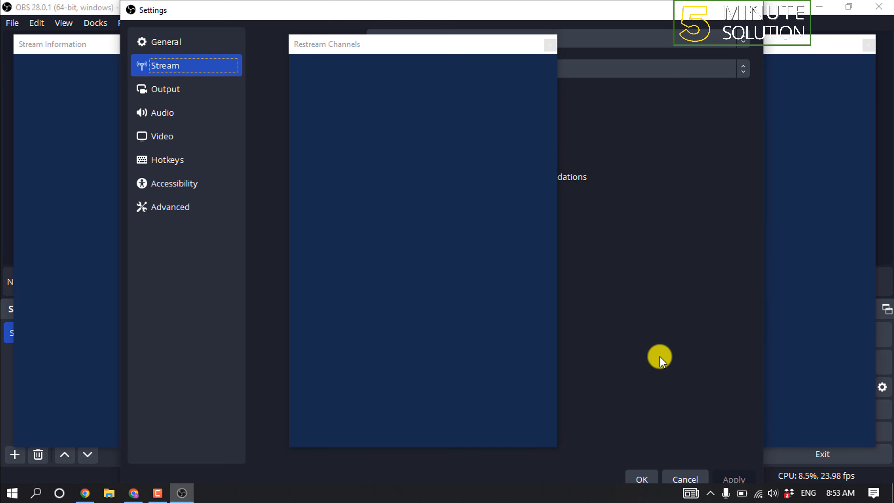
{"action": "left_click", "coordinate": [642, 480]}
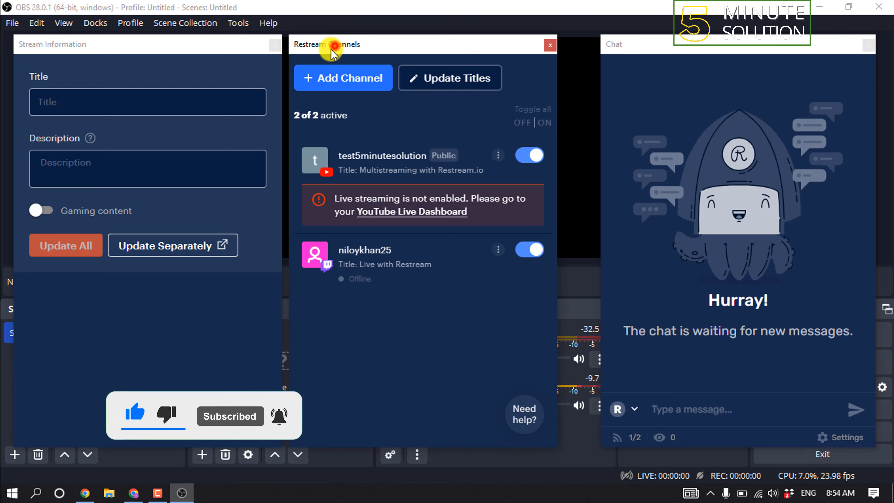
{"action": "double_click", "coordinate": [338, 44]}
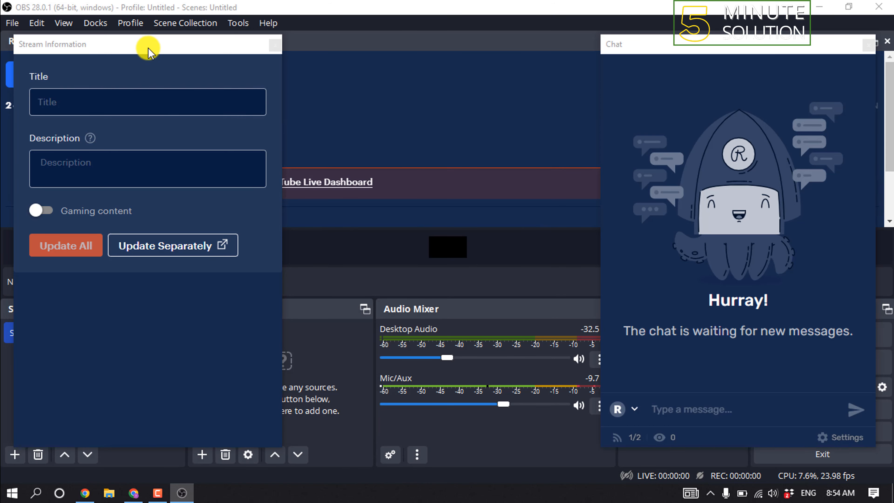
{"action": "left_click", "coordinate": [358, 98]}
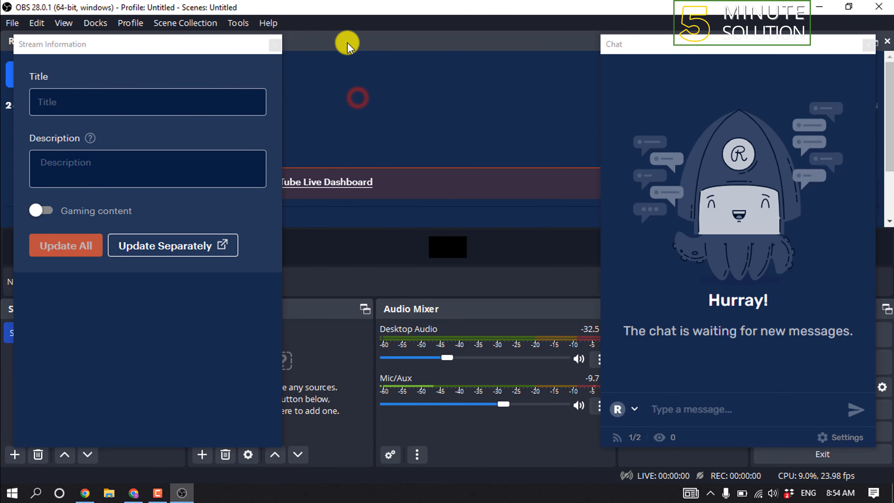
{"action": "double_click", "coordinate": [348, 42]}
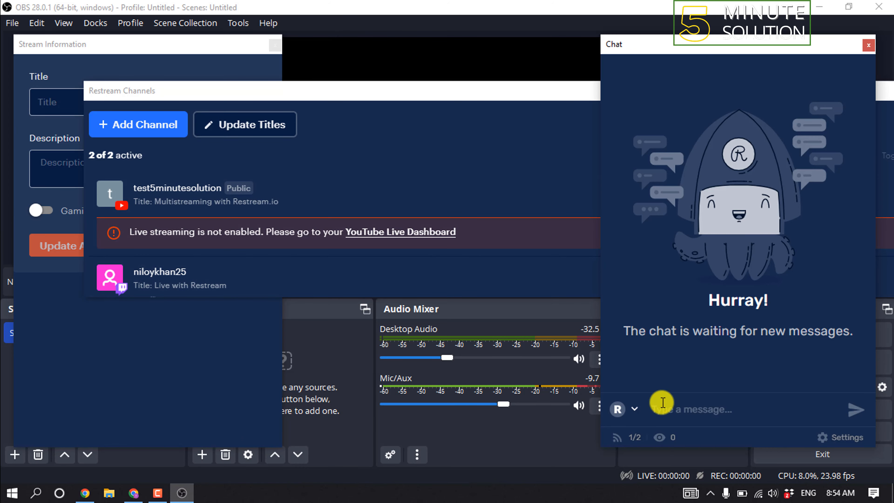
{"action": "left_click", "coordinate": [673, 412]}
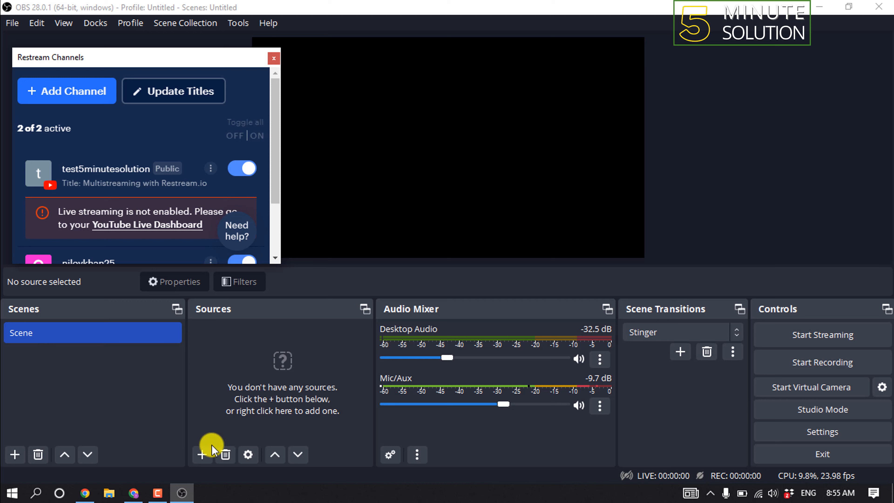
{"action": "left_click", "coordinate": [203, 461]}
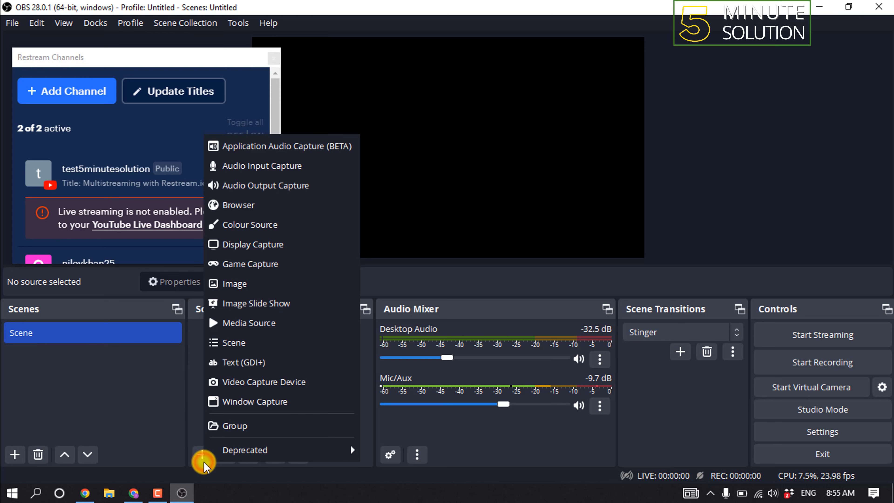
{"action": "left_click", "coordinate": [255, 244]}
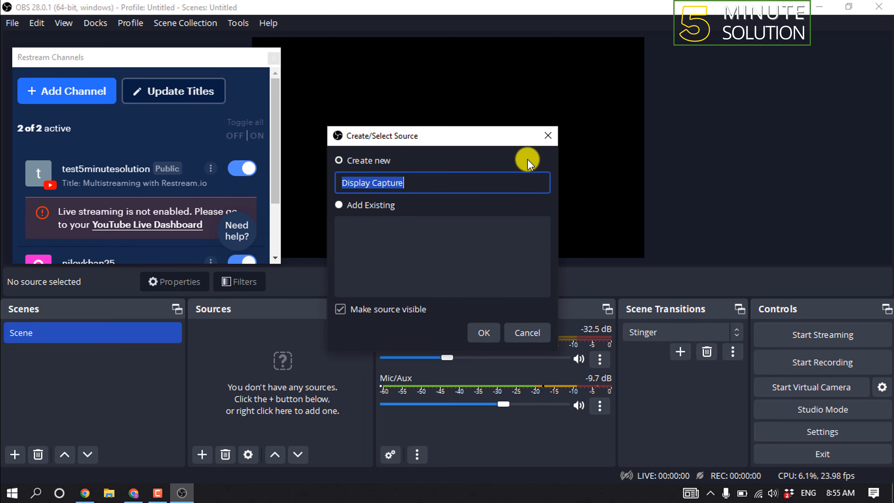
{"action": "left_click", "coordinate": [548, 136]}
Add a new Display Capture source for Display 1 (Primary Monitor) with the Automatic capture method.
{"action": "left_click", "coordinate": [202, 455]}
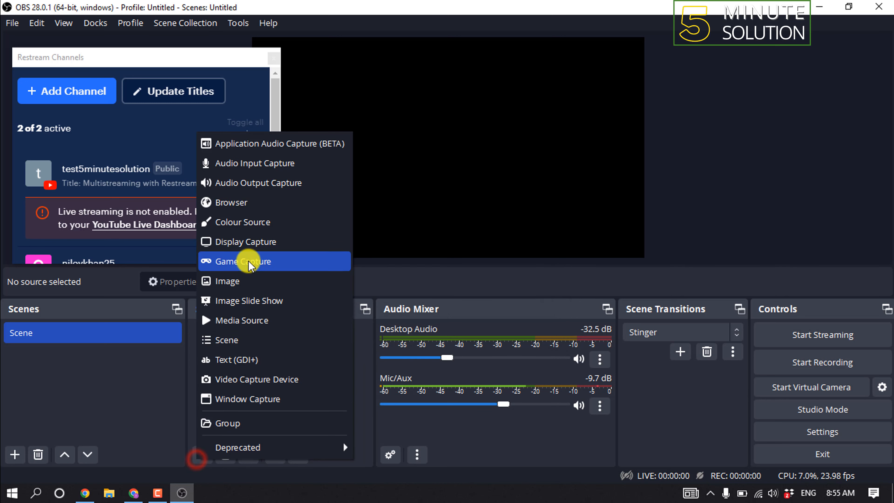
{"action": "left_click", "coordinate": [250, 242]}
{"action": "left_click", "coordinate": [481, 334]}
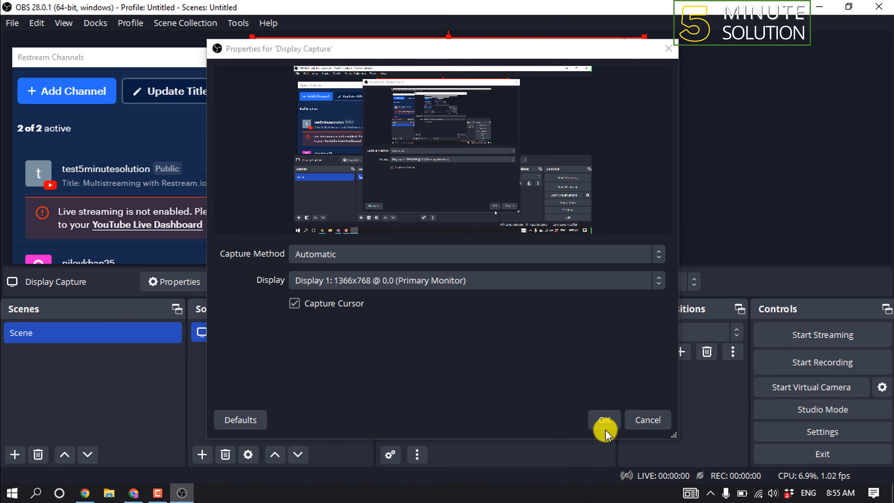
{"action": "left_click", "coordinate": [604, 425]}
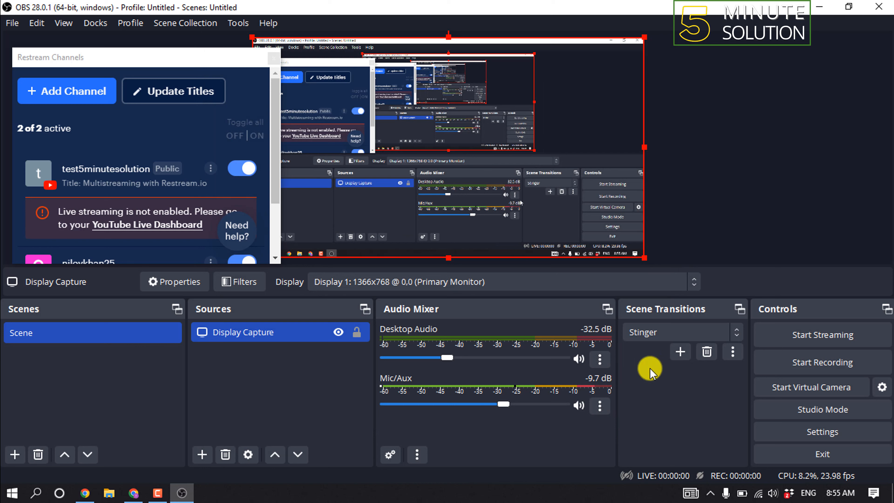
Start streaming and check the live preview on the Restream dashboard in Chrome before returning to OBS.
{"action": "left_click", "coordinate": [826, 342]}
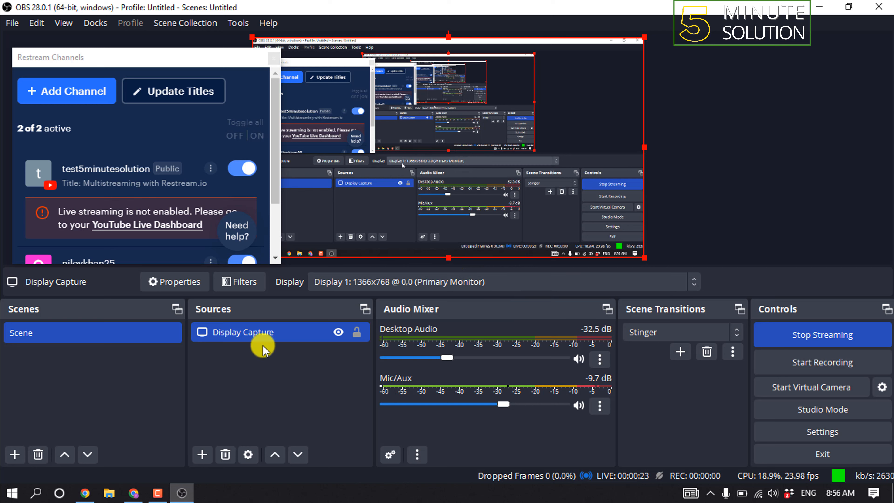
{"action": "left_click", "coordinate": [137, 494]}
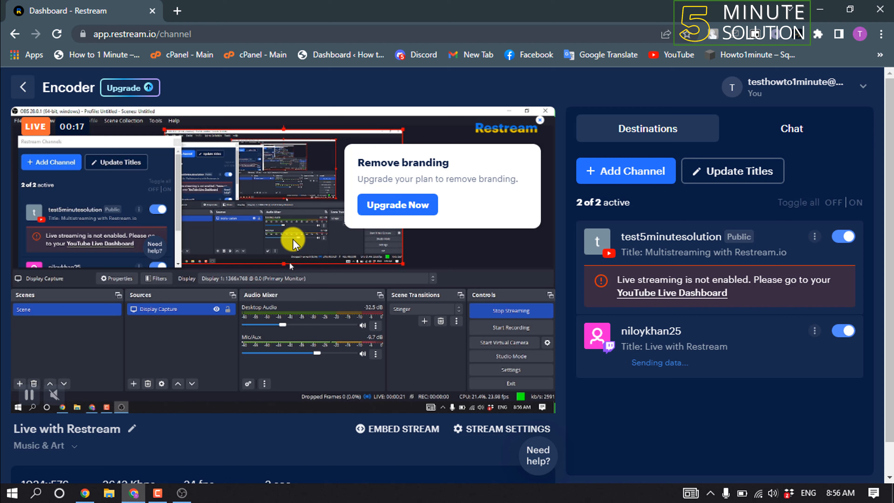
{"action": "left_click", "coordinate": [820, 9]}
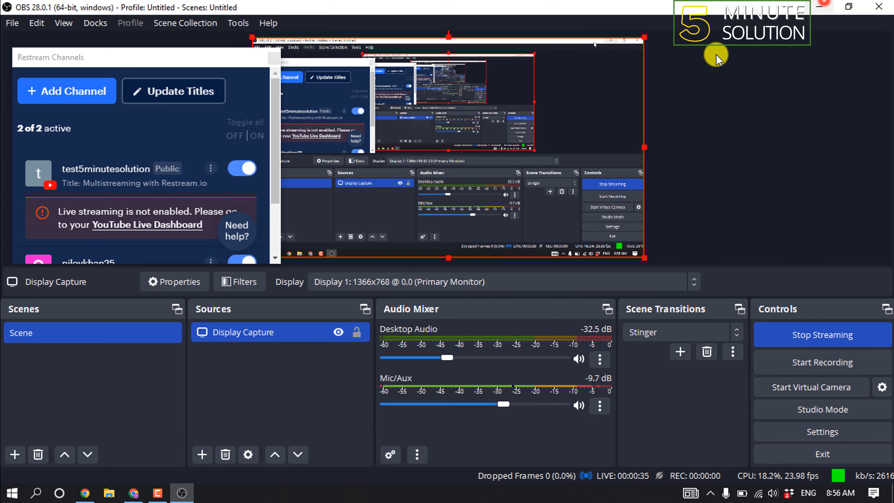